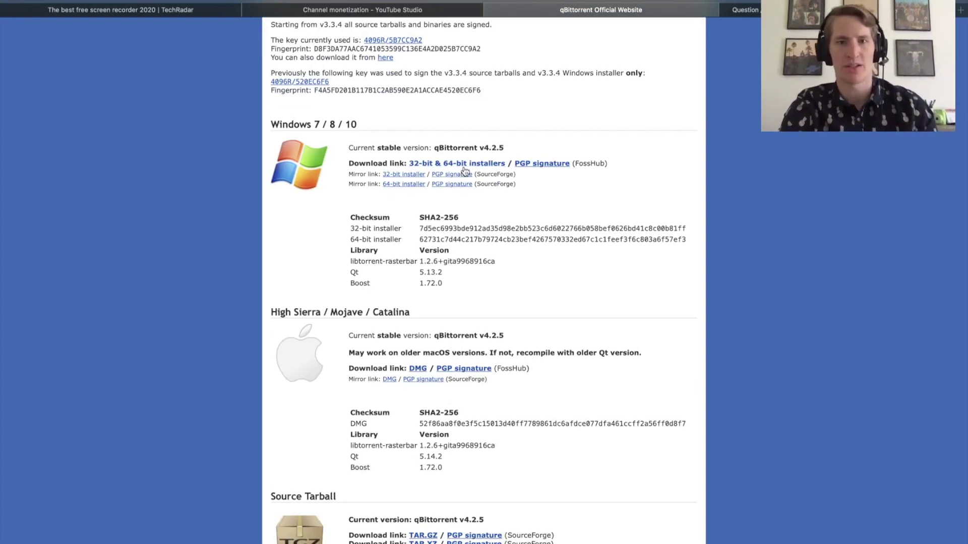
# Step: Download the qBittorrent Mac OS X installer from FossHub through the macOS DMG link
pyautogui.click(422, 373)
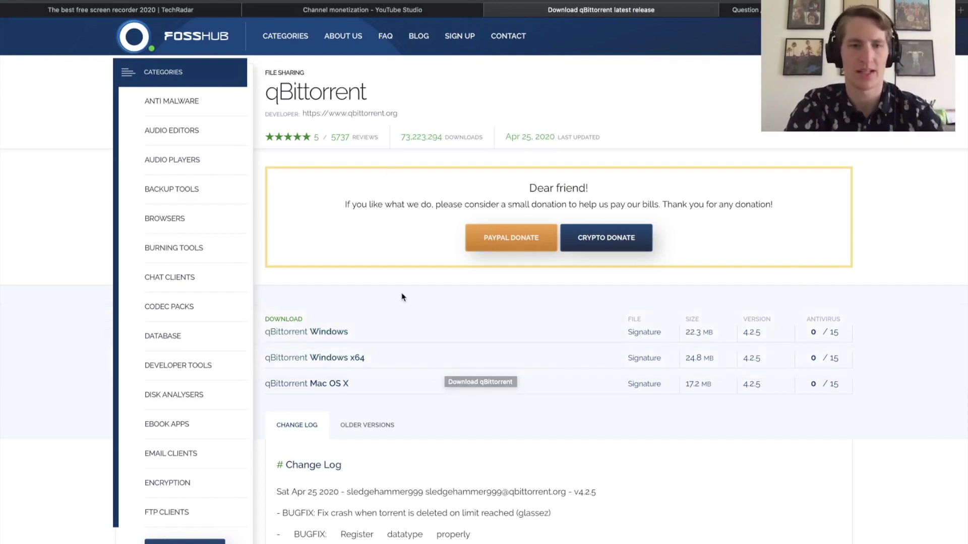
pyautogui.scroll(-2, 425, 395)
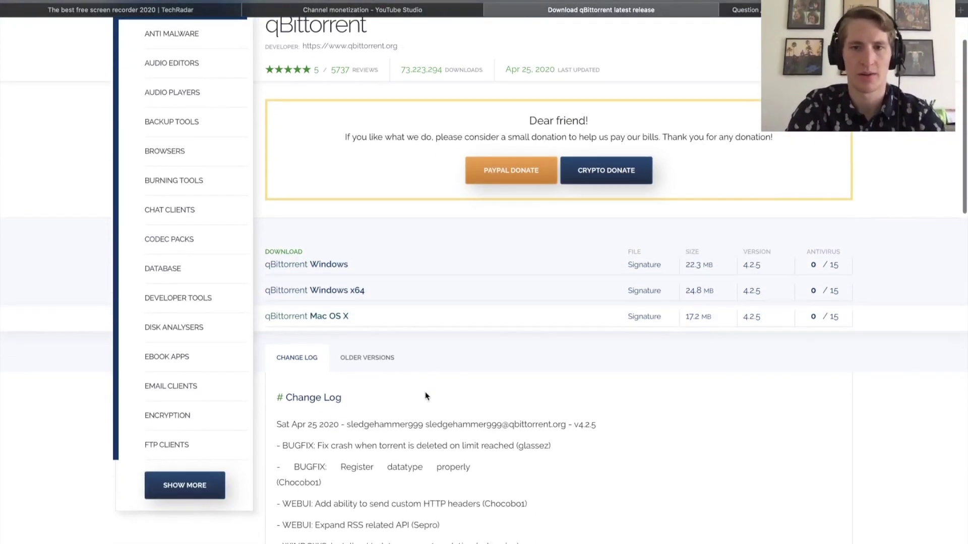
pyautogui.click(321, 318)
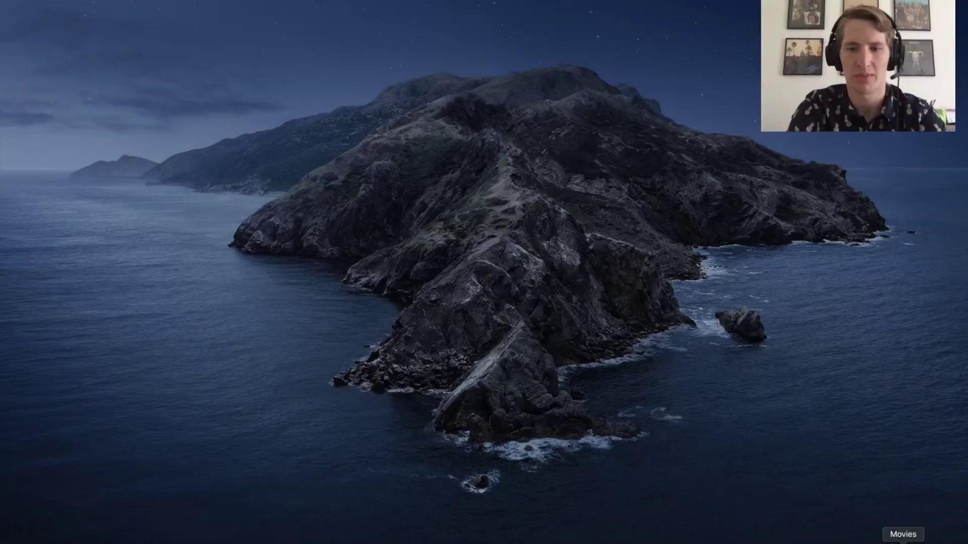
# Step: Switch to Finder and open the disk image qbittorrent-4.2.5.dmg from the Downloads folder
pyautogui.click(902, 542)
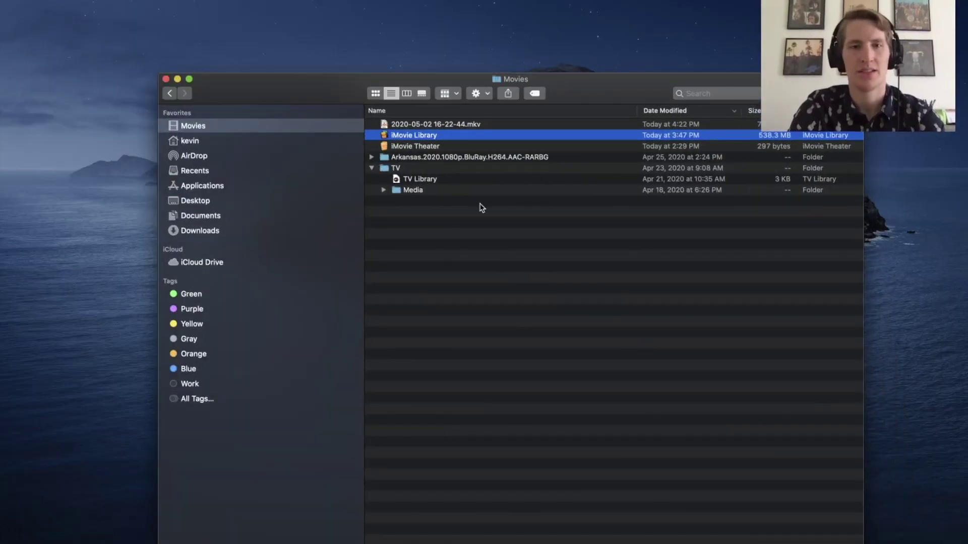
pyautogui.click(225, 232)
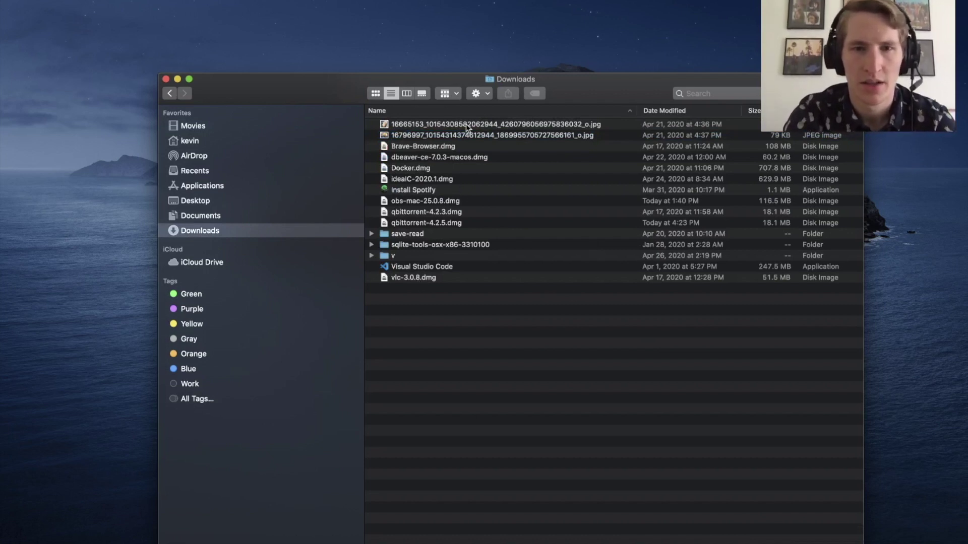
pyautogui.click(460, 222)
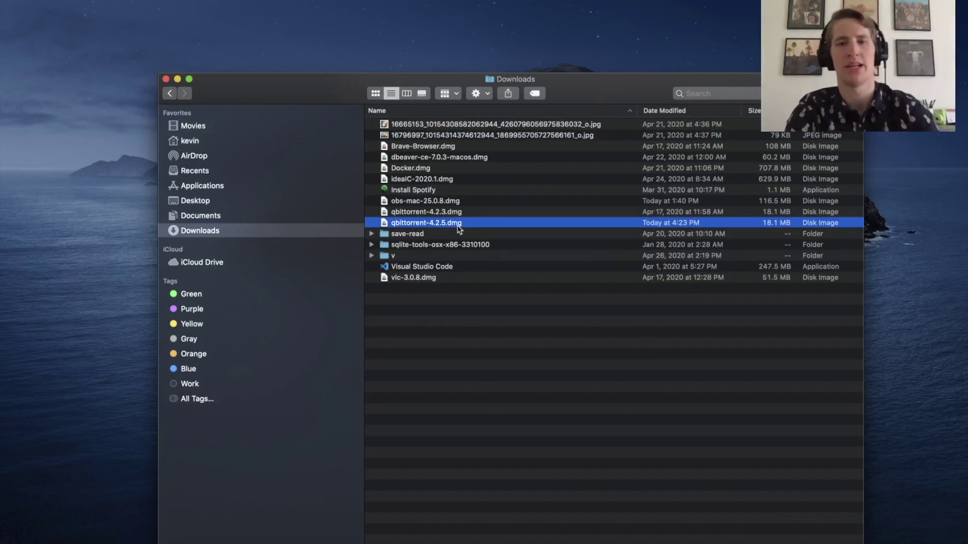
pyautogui.doubleClick(460, 225)
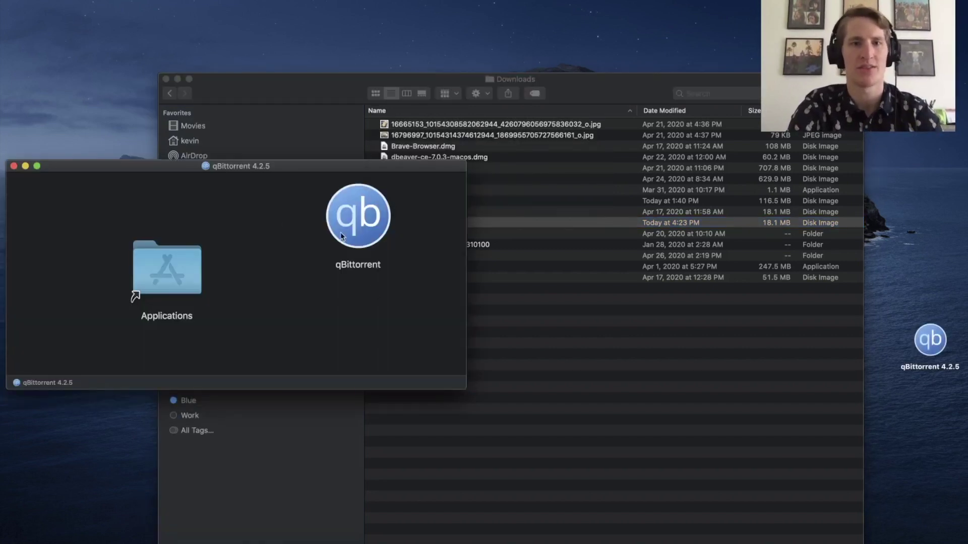
# Step: Copy qBittorrent from the disk image into the Applications folder and close the installer window
pyautogui.moveTo(361, 222); pyautogui.dragTo(180, 278)
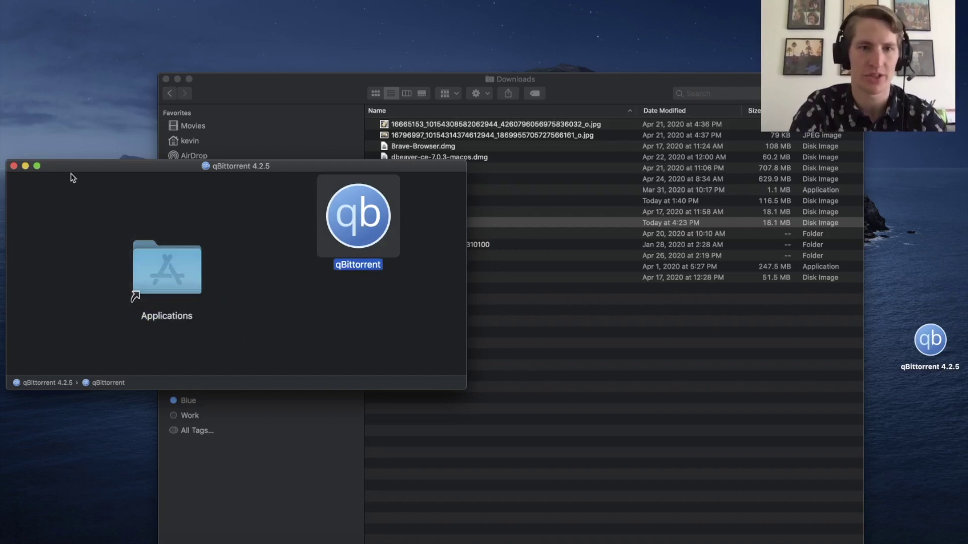
pyautogui.click(13, 166)
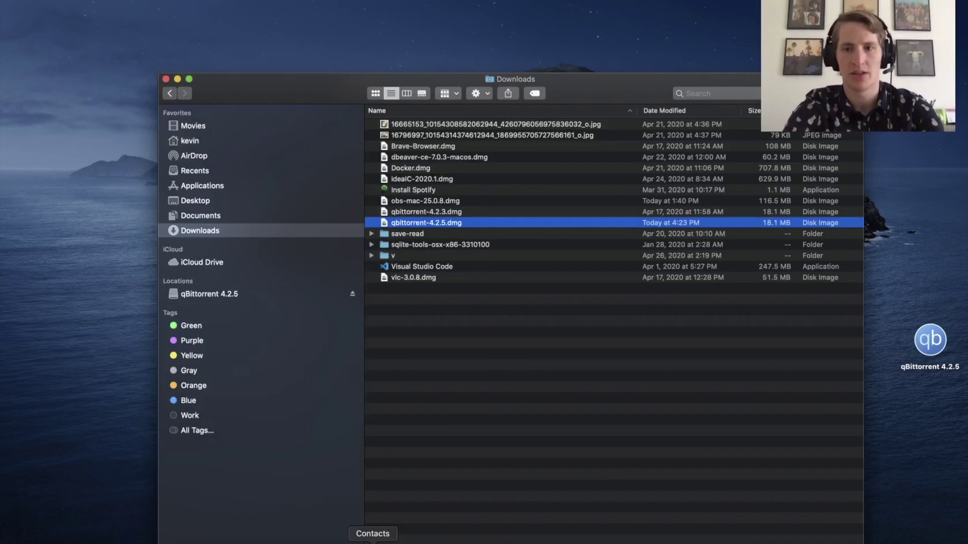
# Step: Eject the qBittorrent 4.2.5 disk image from the desktop and minimize the Downloads window
pyautogui.click(932, 348)
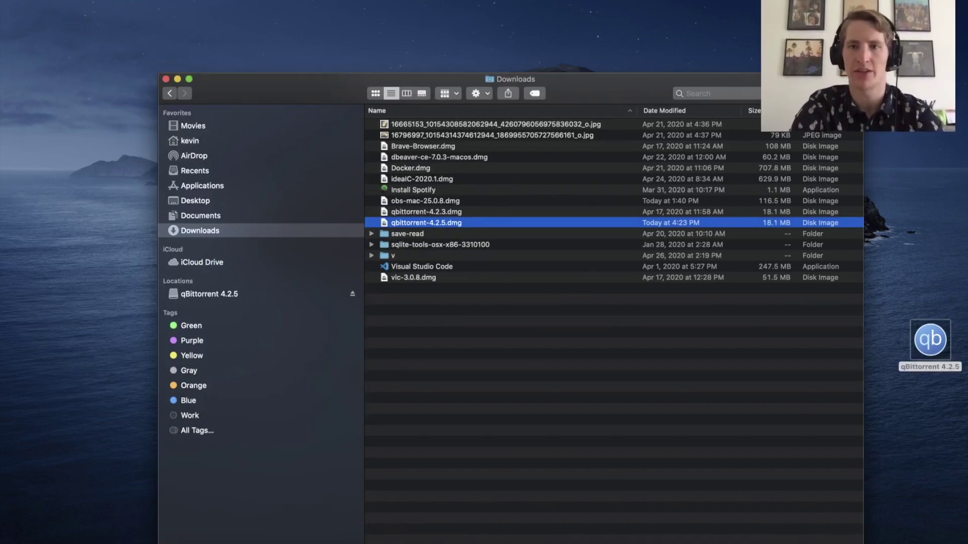
pyautogui.moveTo(932, 348); pyautogui.dragTo(933, 543)
pyautogui.click(178, 79)
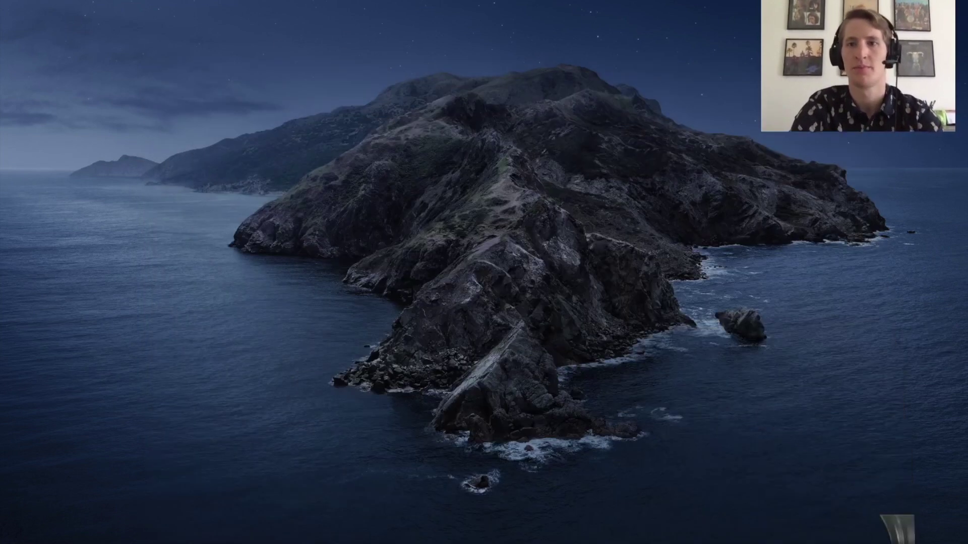
# Step: Try to launch qBittorrent from Launchpad
pyautogui.press('super+space')
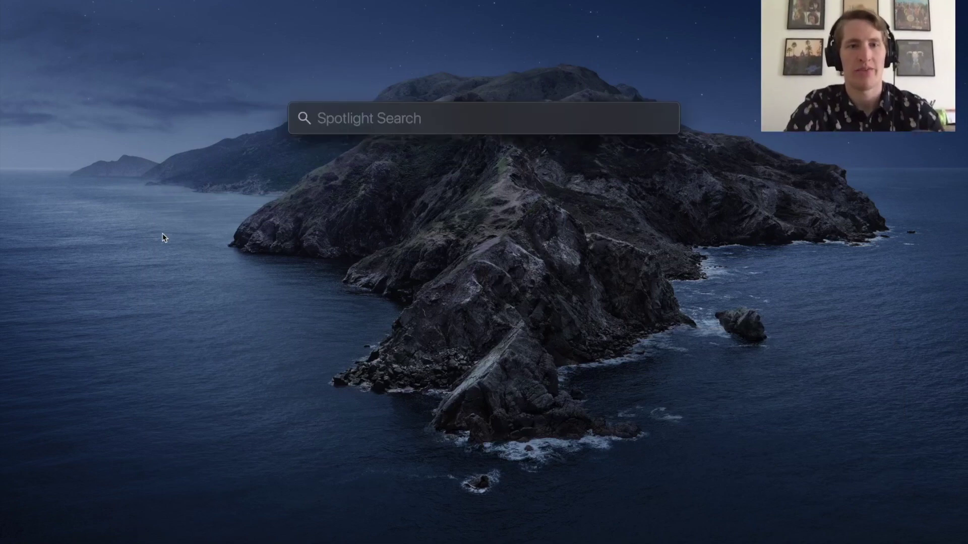
pyautogui.press('Escape')
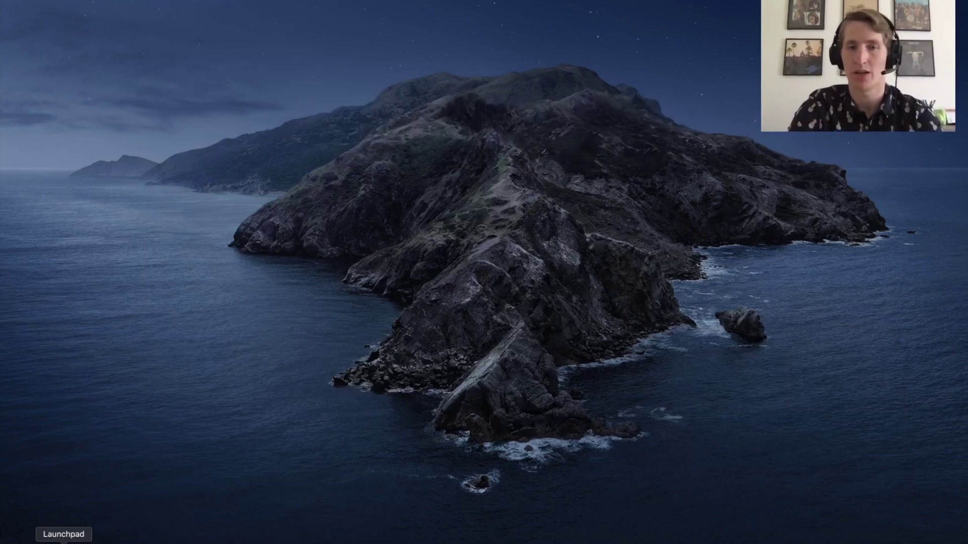
pyautogui.click(63, 542)
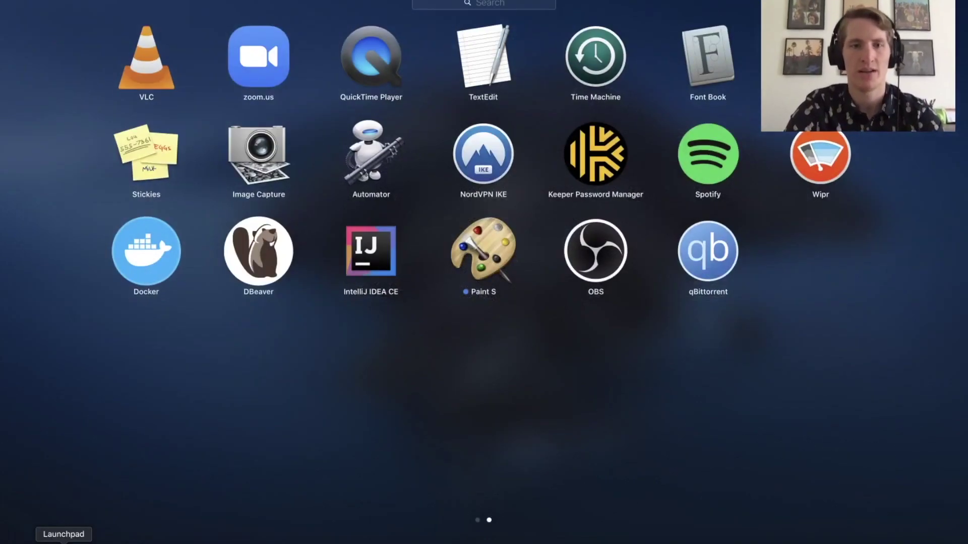
pyautogui.click(697, 263)
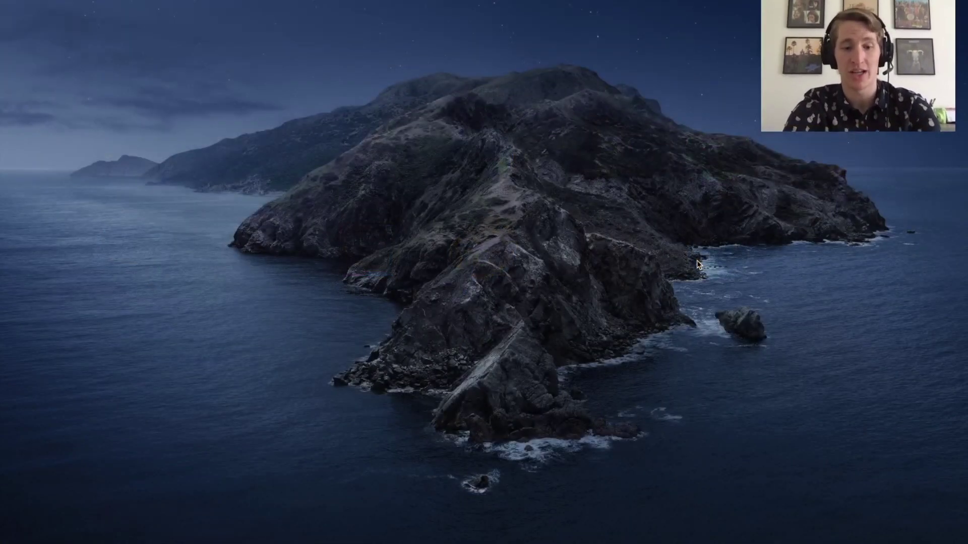
# Step: Search Spotlight for "qbit" and launch the qBittorrent application
pyautogui.press('super+space')
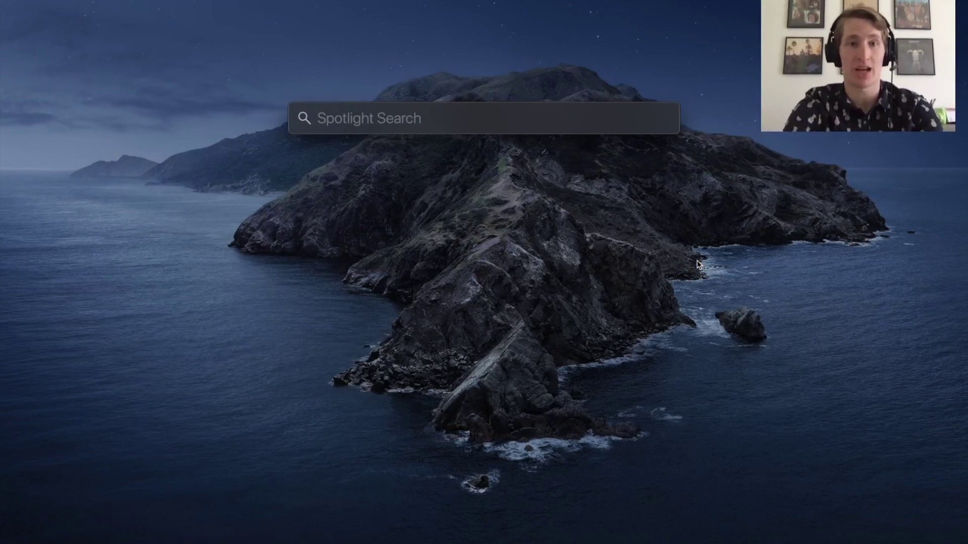
pyautogui.write('qbit')
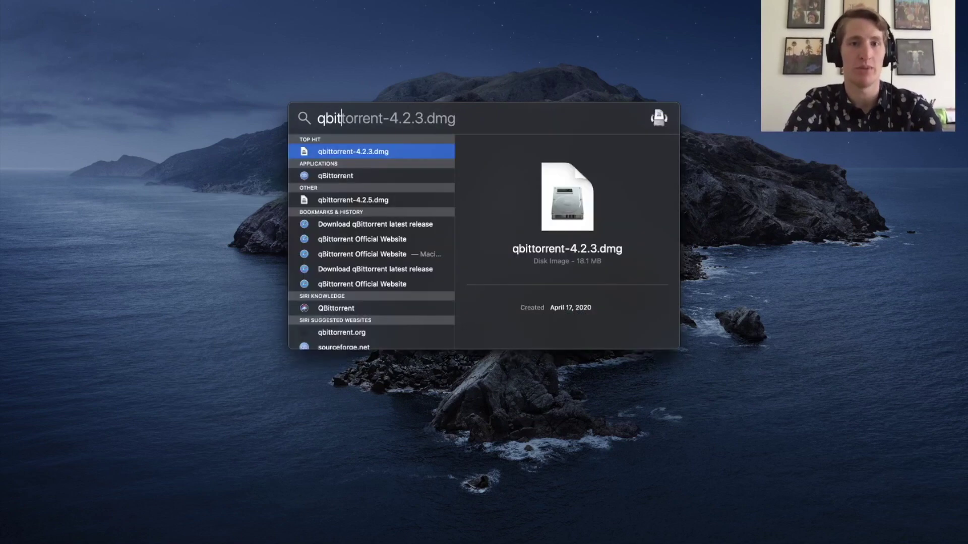
pyautogui.click(374, 179)
pyautogui.doubleClick(375, 180)
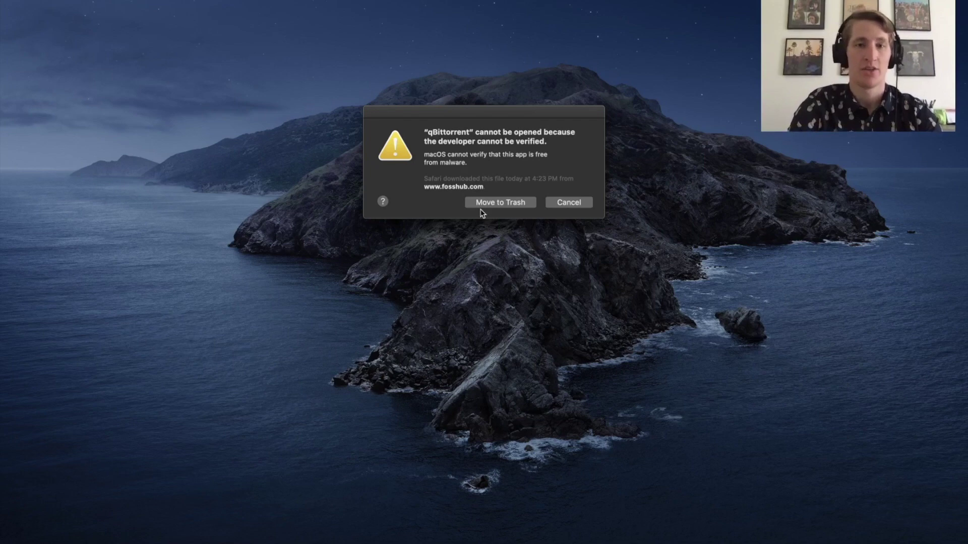
# Step: Cancel the unverified-developer warning and allow qBittorrent to open anyway in the general Security & Privacy settings of System Preferences
pyautogui.click(661, 541)
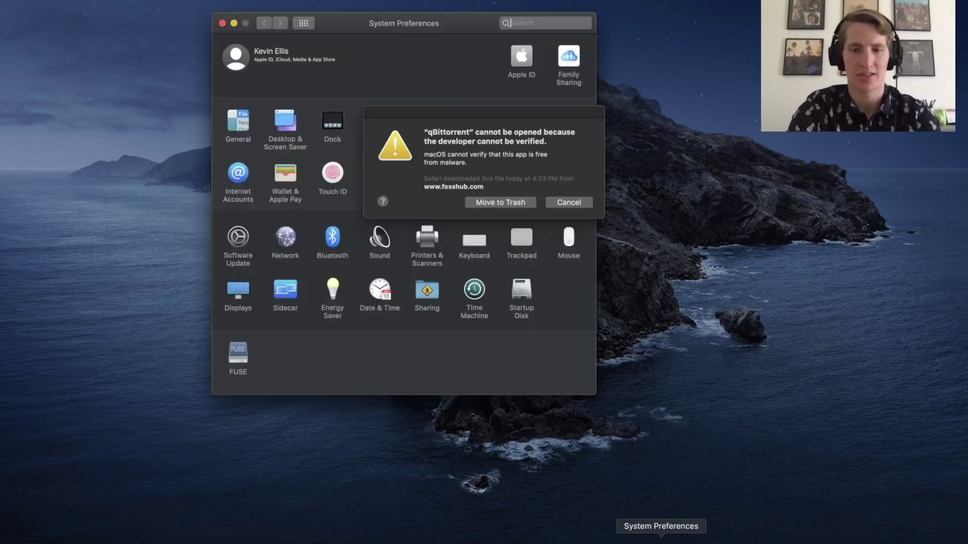
pyautogui.click(582, 204)
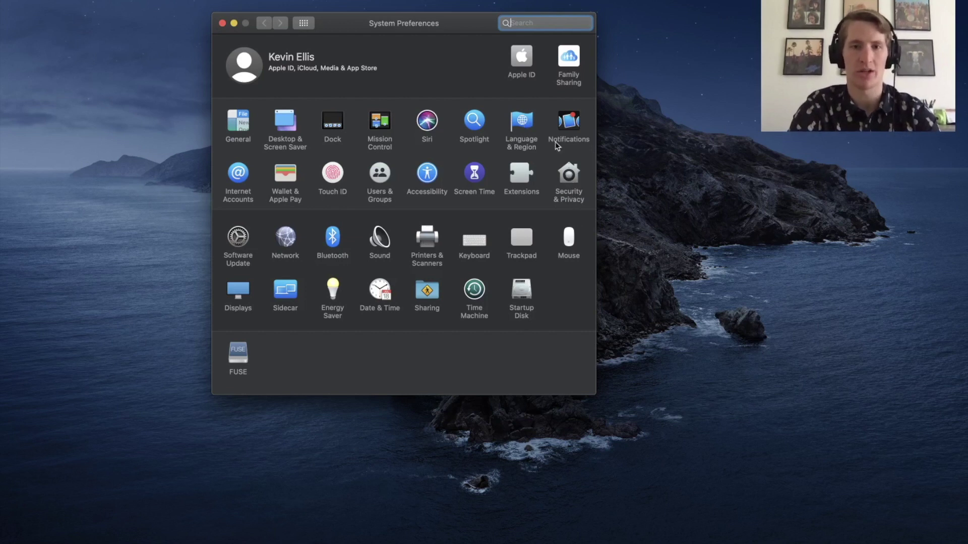
pyautogui.click(569, 177)
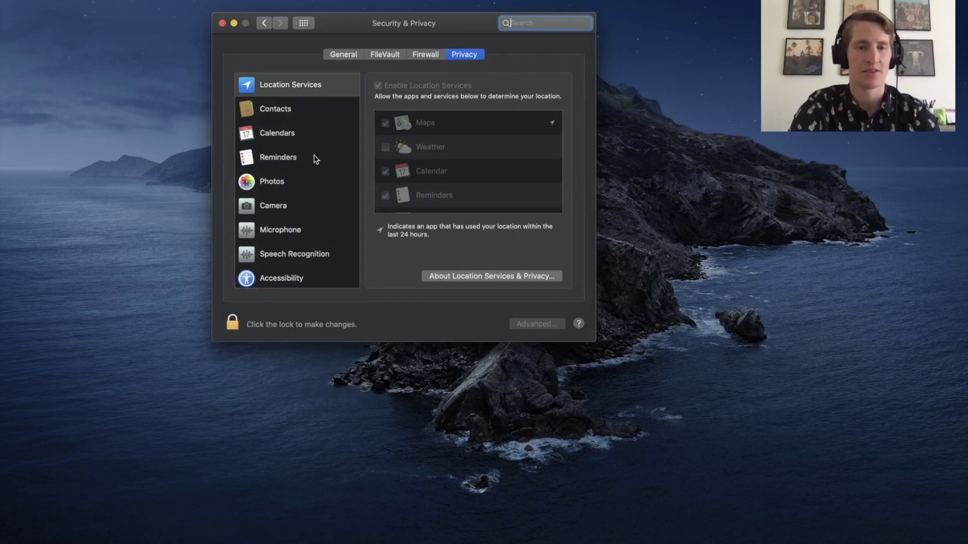
pyautogui.click(335, 53)
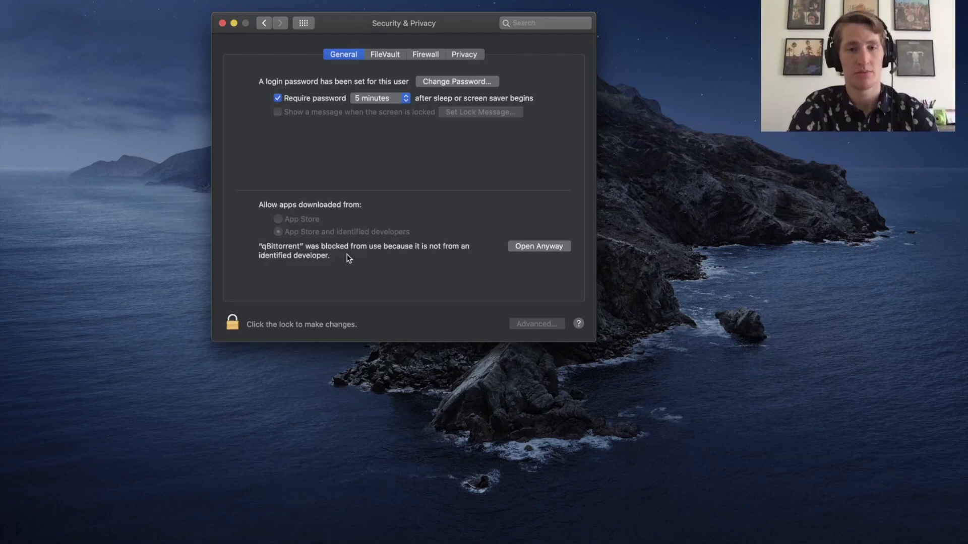
pyautogui.click(536, 247)
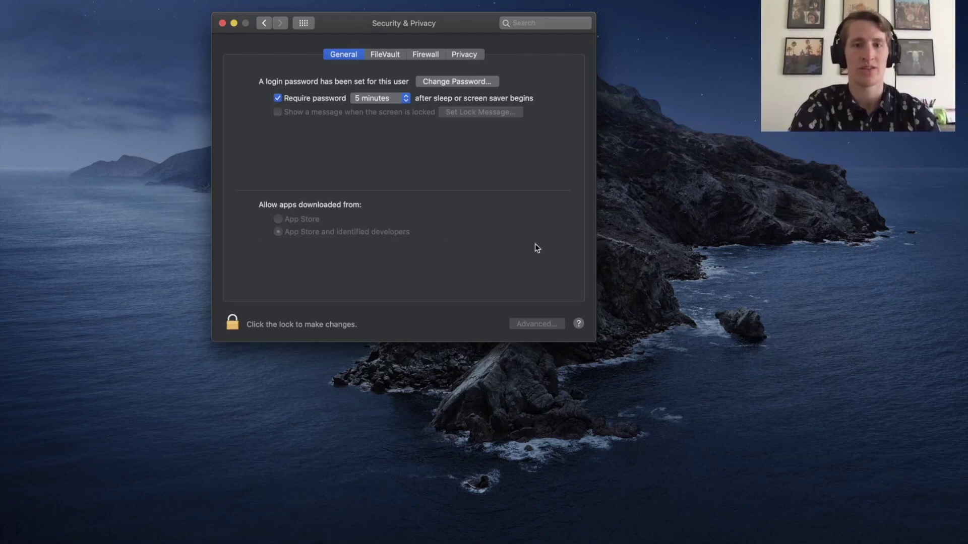
pyautogui.click(536, 209)
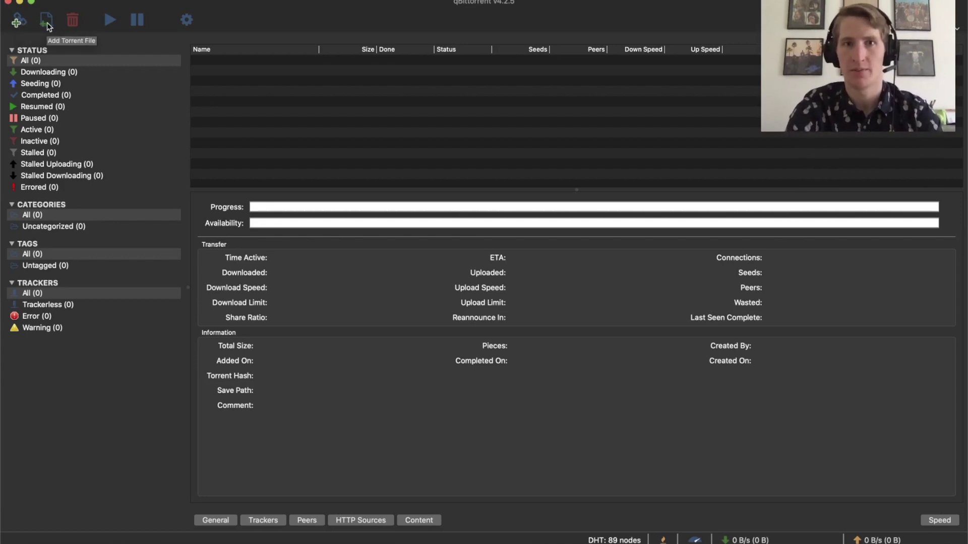
# Step: Add a torrent from a link, pasting the copied Ubuntu magnet link, and submit it for download
pyautogui.click(17, 22)
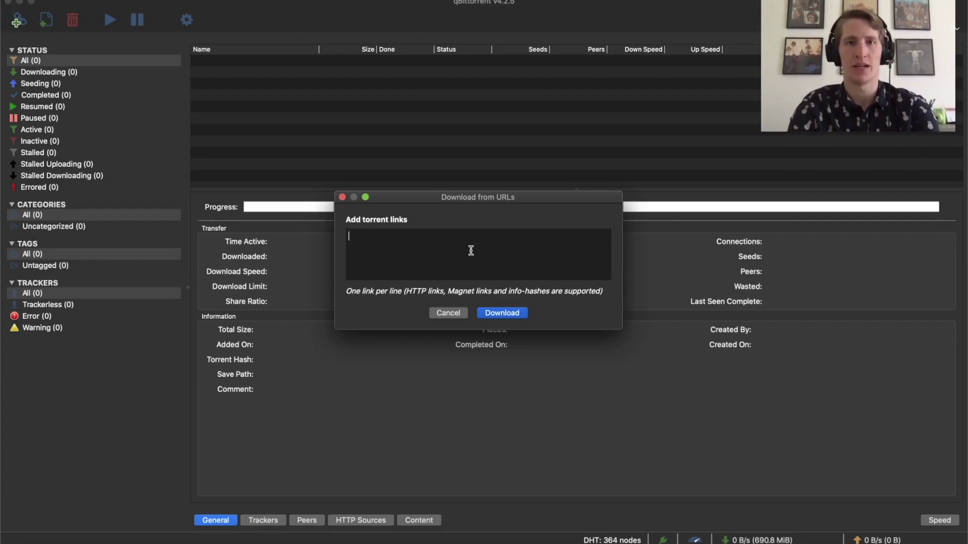
pyautogui.press('super+v')
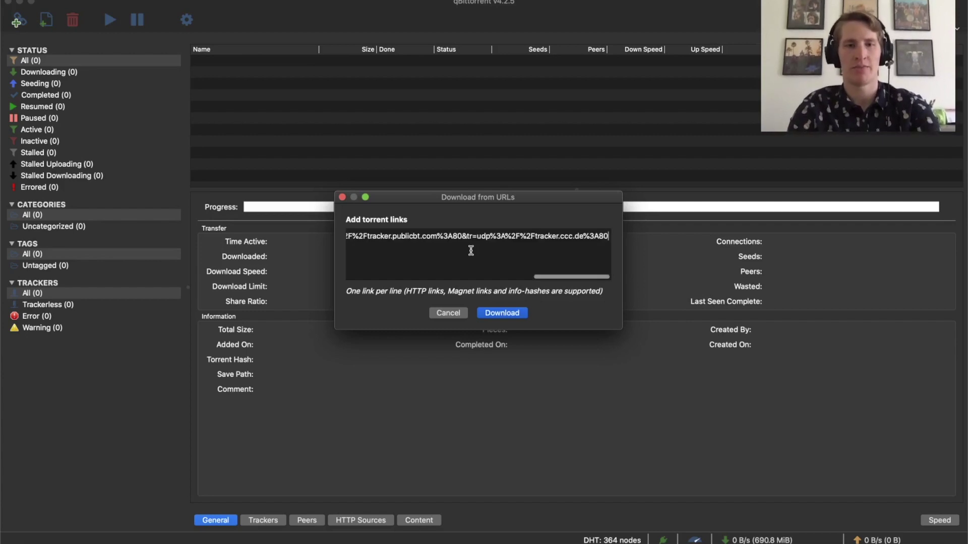
pyautogui.hscroll(-10, 435, 249)
pyautogui.doubleClick(367, 236)
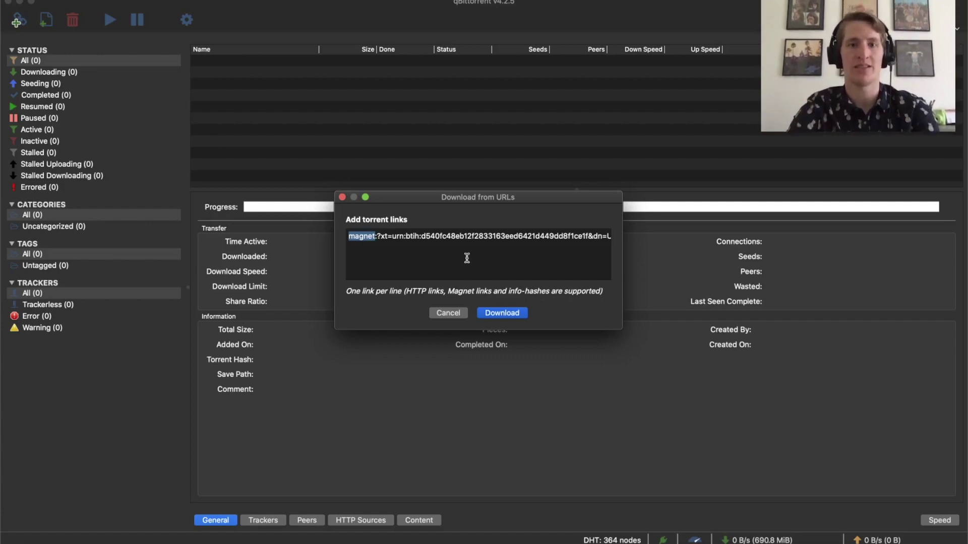
pyautogui.click(505, 315)
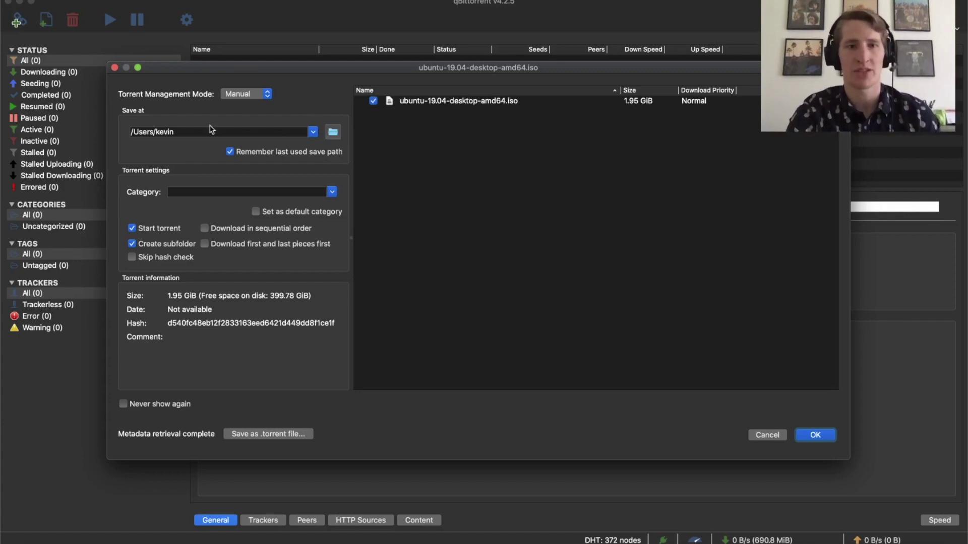
# Step: Start downloading ubuntu-19.04-desktop-amd64.iso to the home folder and show the torrent's general transfer details
pyautogui.moveTo(179, 130); pyautogui.dragTo(127, 131)
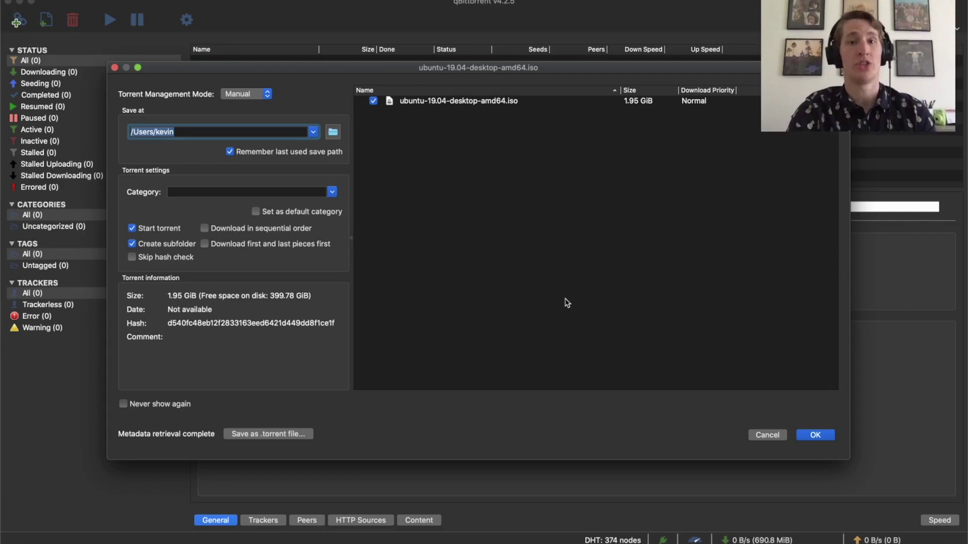
pyautogui.click(811, 437)
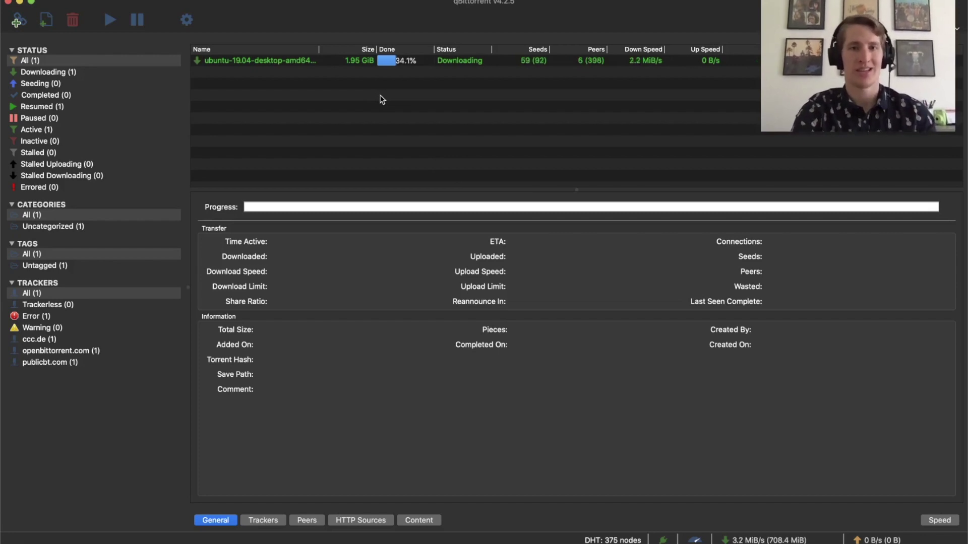
pyautogui.click(292, 61)
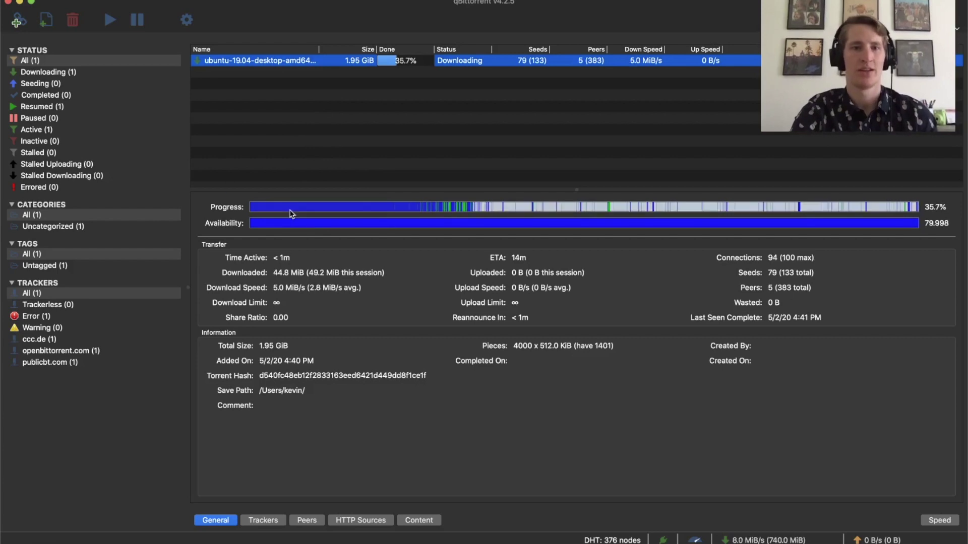
pyautogui.moveTo(259, 214)
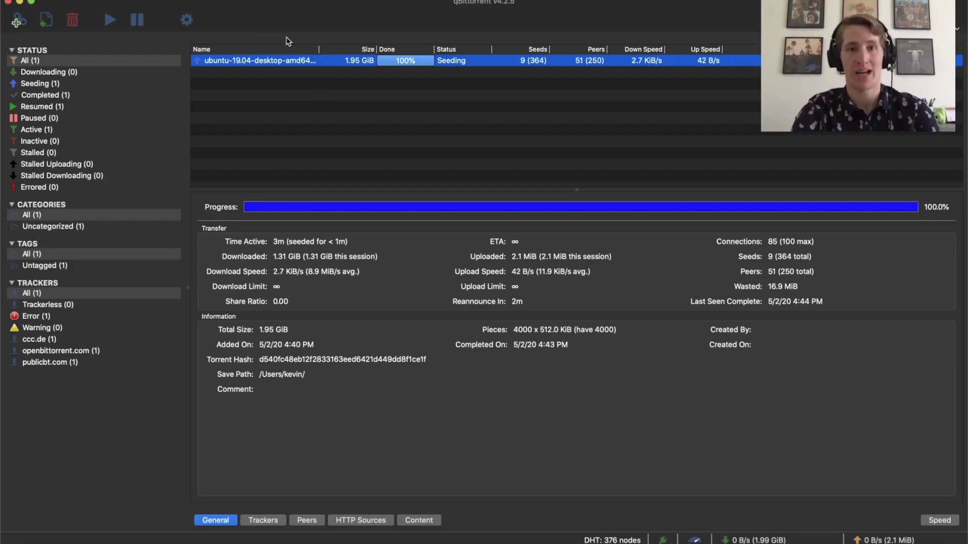
# Step: Switch to Finder, open the home folder and view the contents of its Downloads folder
pyautogui.click(48, 517)
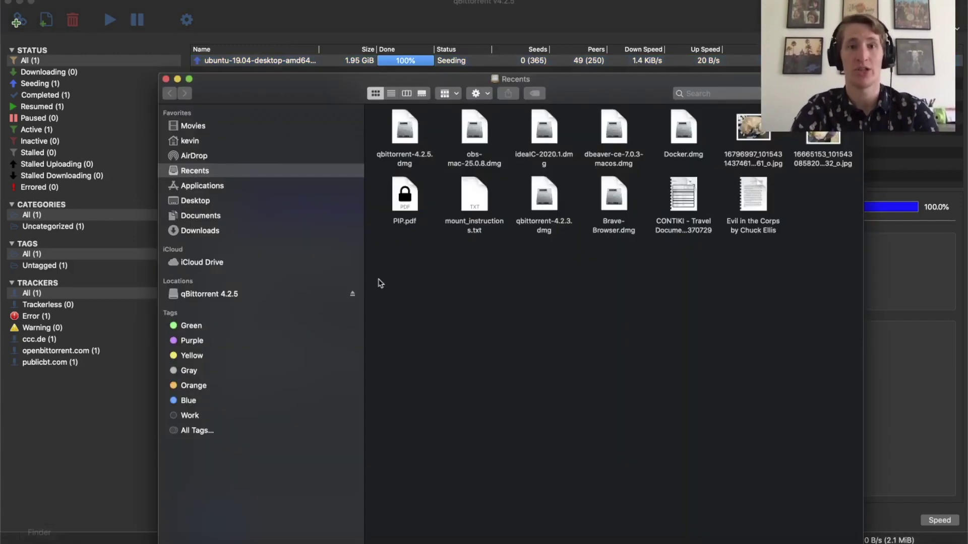
pyautogui.click(211, 141)
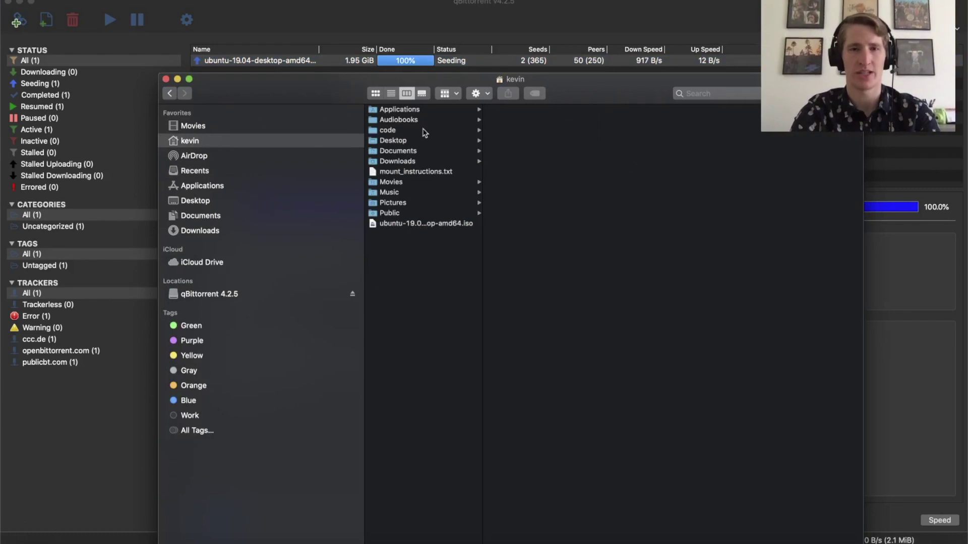
pyautogui.click(407, 162)
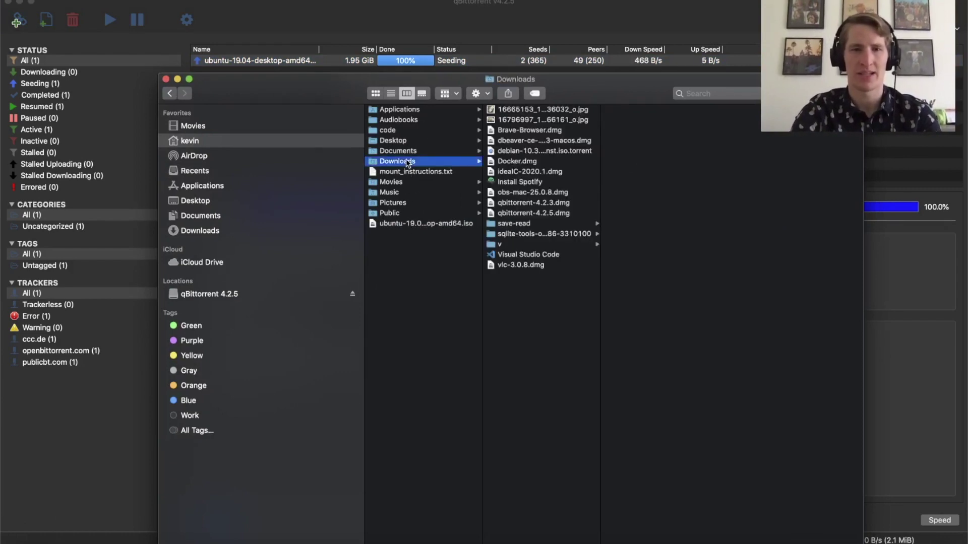
# Step: Preview debian-10.3.0-amd64-netinst.iso.torrent in the Downloads folder and switch back to qBittorrent
pyautogui.click(542, 150)
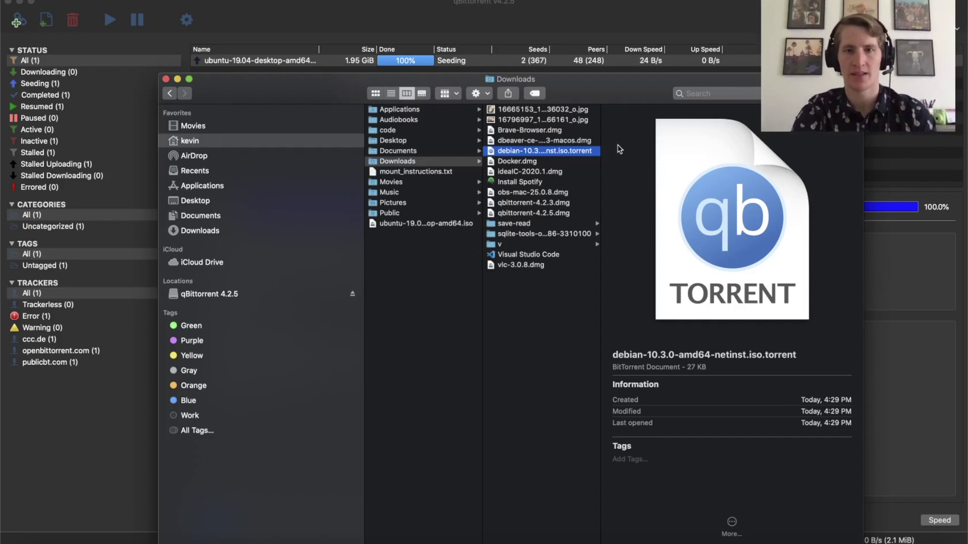
pyautogui.click(904, 269)
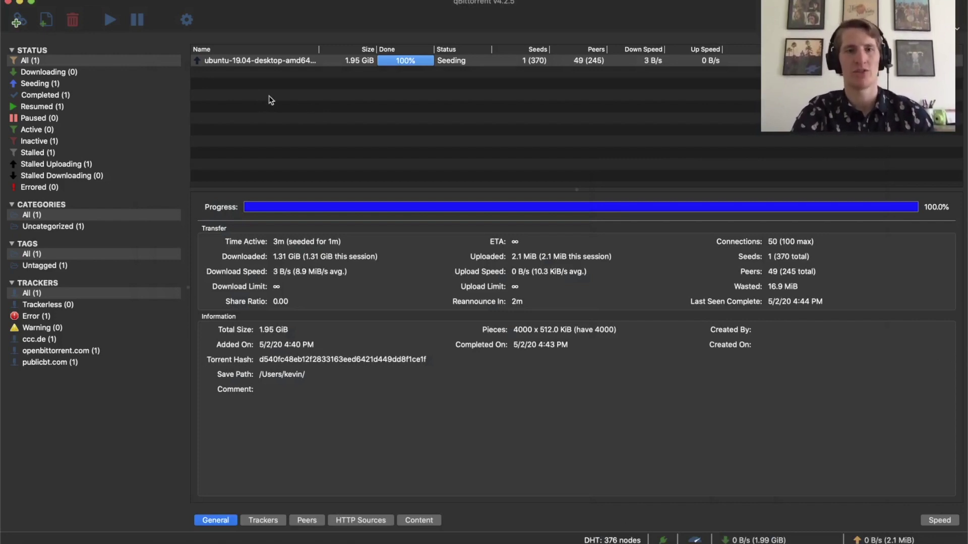
# Step: Delete the ubuntu-19.04-desktop-amd64.iso torrent from the transfer list together with its files on the hard disk
pyautogui.click(267, 61)
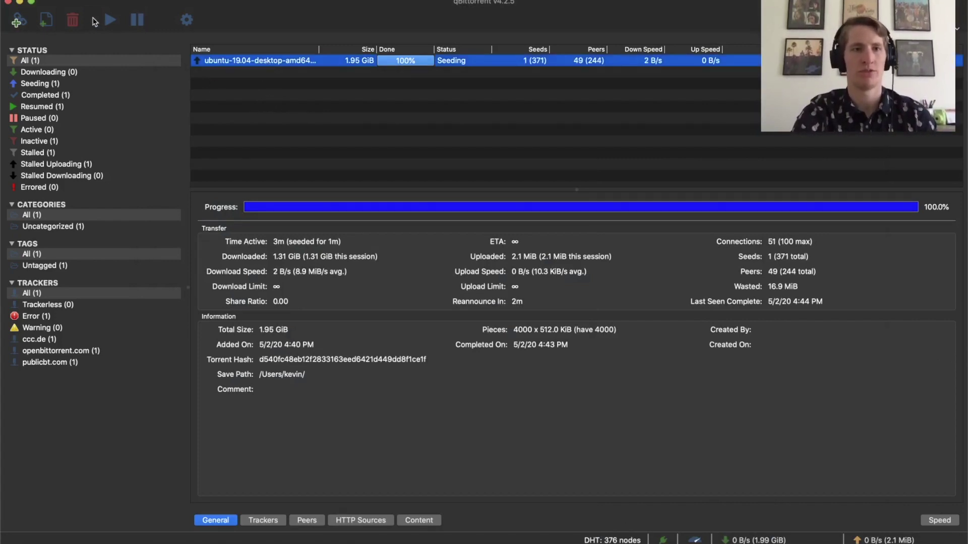
pyautogui.click(75, 24)
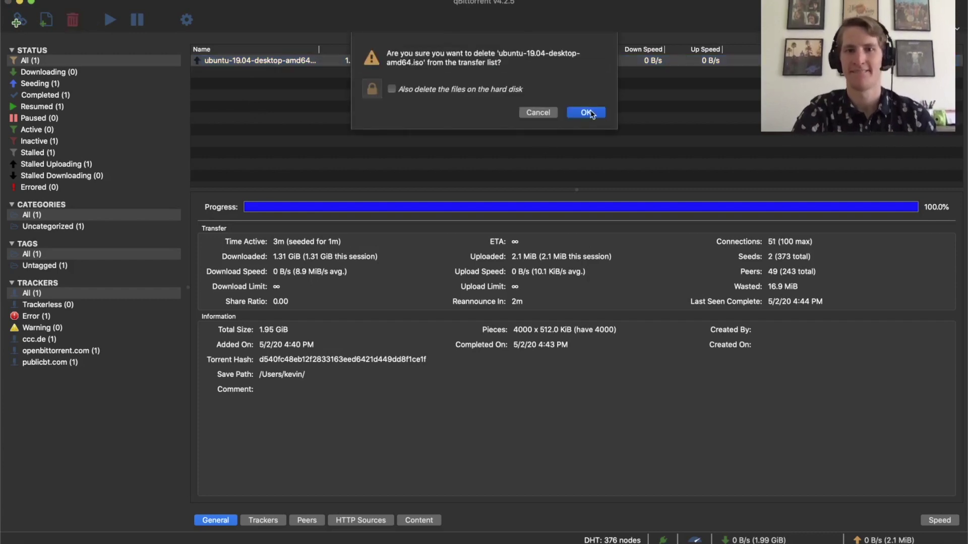
pyautogui.click(448, 91)
pyautogui.click(585, 112)
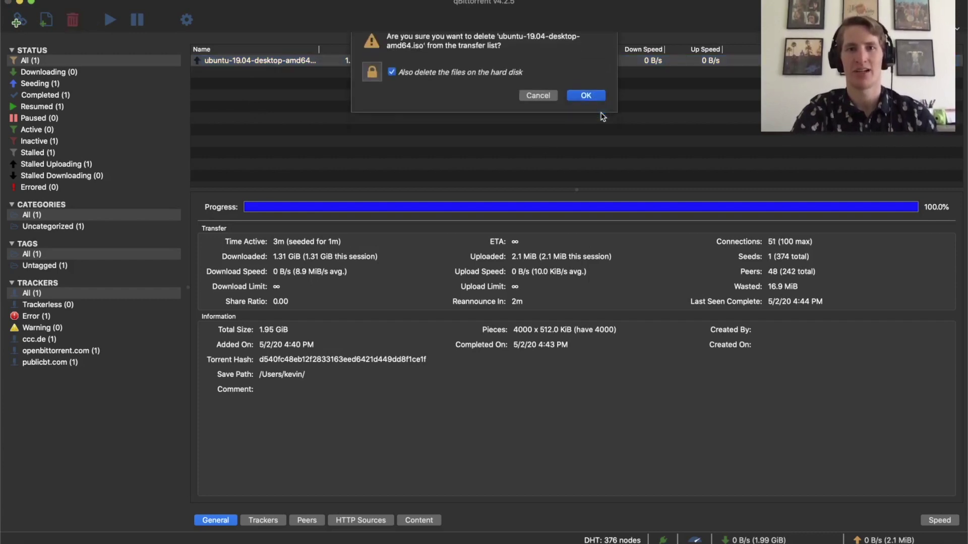
# Step: Add debian-10.3.0-amd64-netinst.iso.torrent from the Downloads folder, saving to the home folder, and show the torrent's transfer details
pyautogui.click(51, 26)
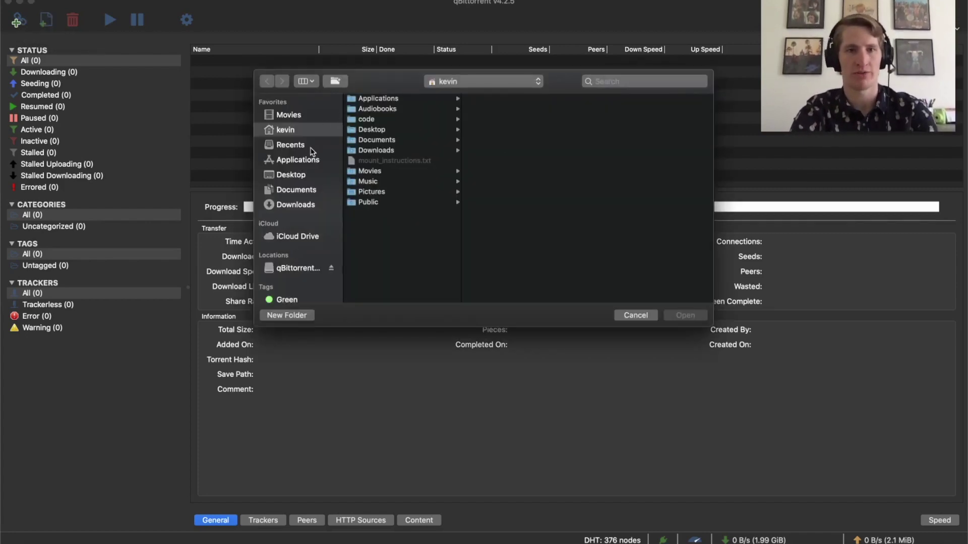
pyautogui.click(396, 150)
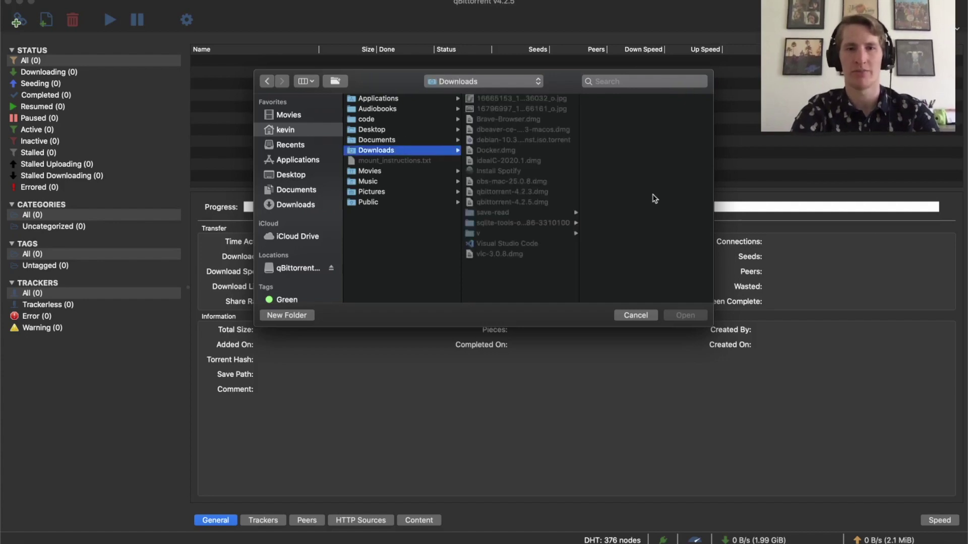
pyautogui.click(545, 143)
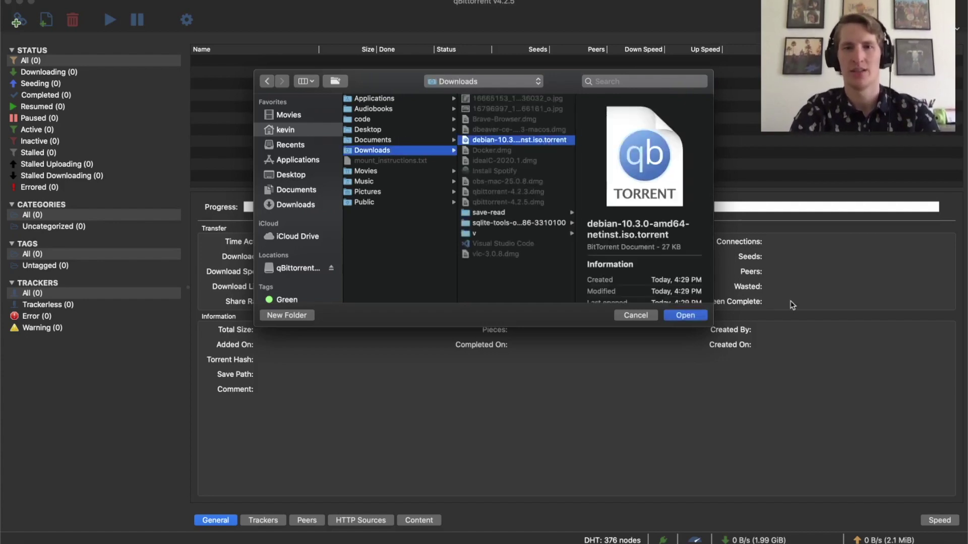
pyautogui.click(699, 316)
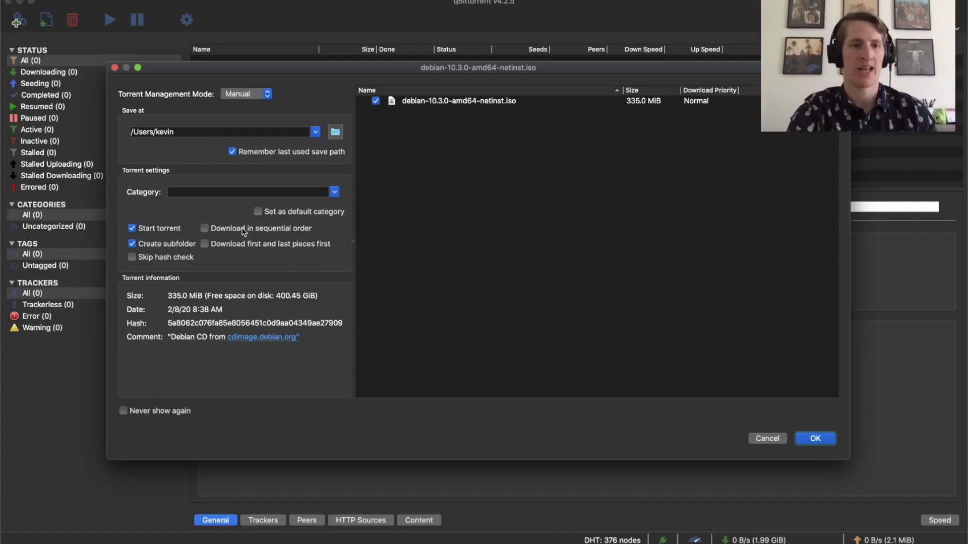
pyautogui.click(810, 439)
pyautogui.click(273, 61)
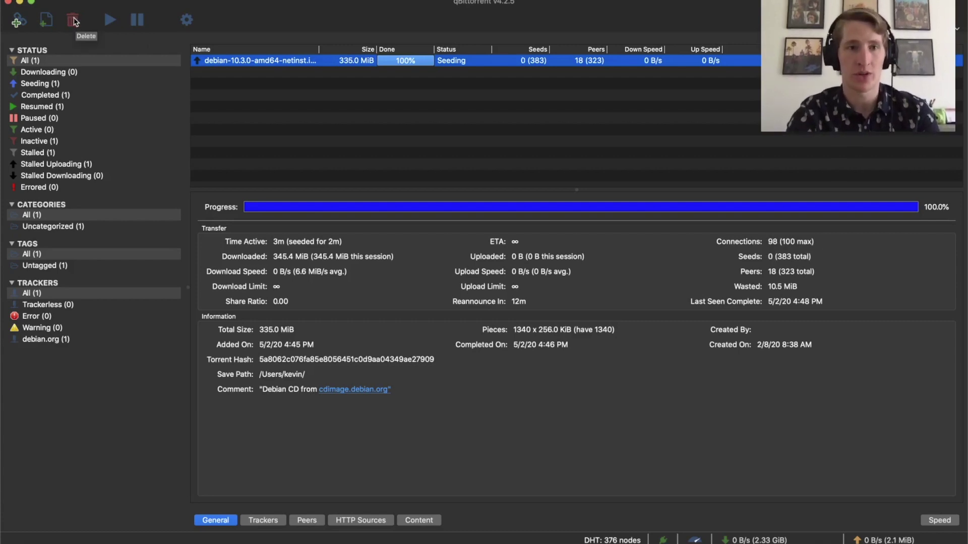
# Step: Request deletion of the Debian torrent and cancel at the confirmation
pyautogui.click(75, 21)
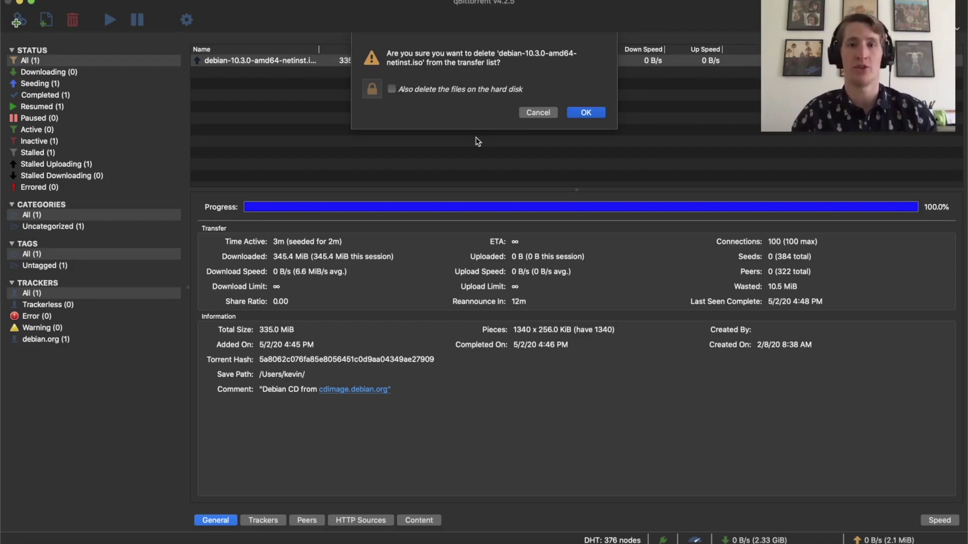
pyautogui.click(552, 111)
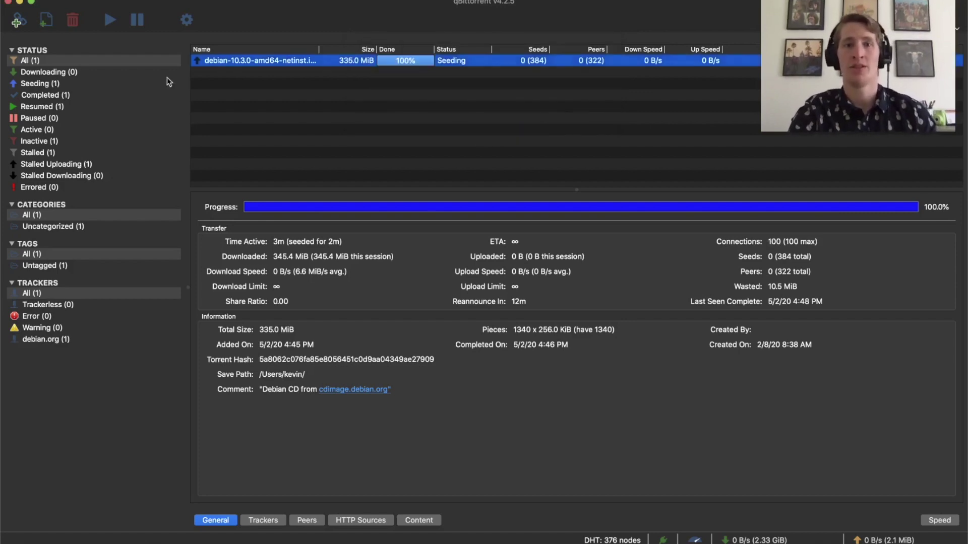
# Step: Pause seeding of the Debian torrent and resume it
pyautogui.rightClick(332, 62)
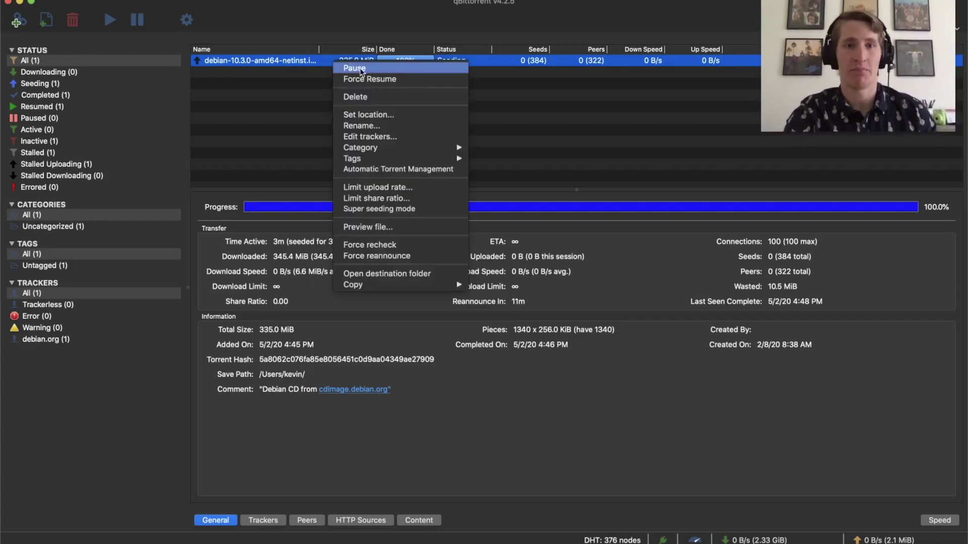
pyautogui.click(361, 69)
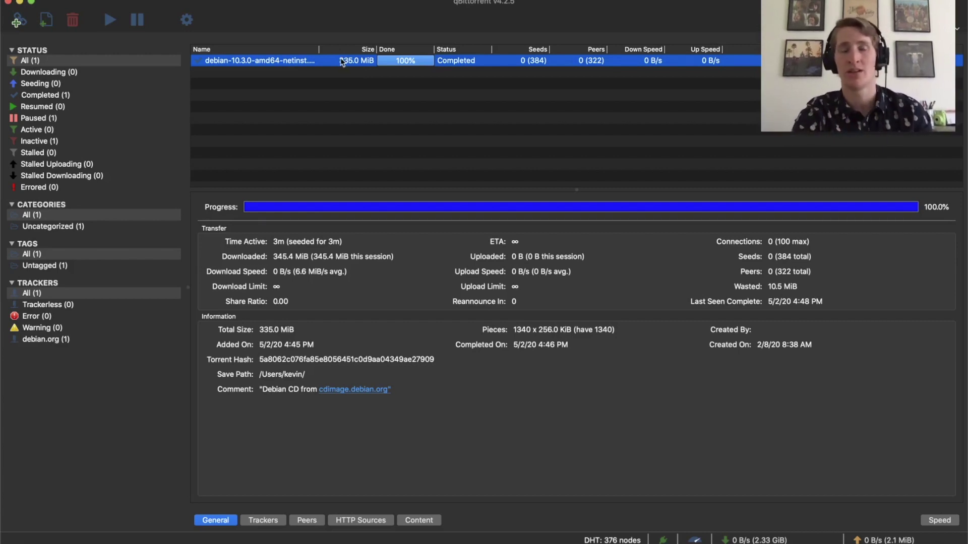
pyautogui.rightClick(342, 61)
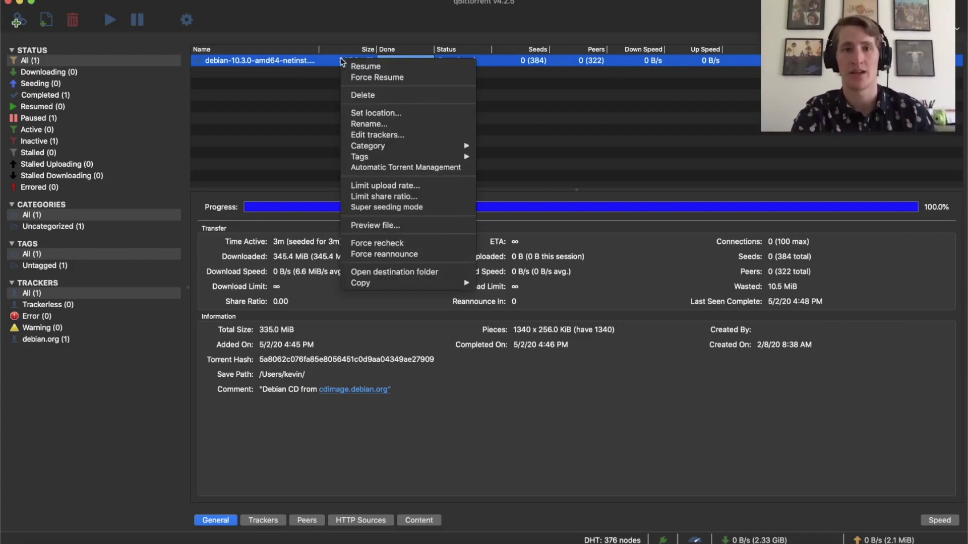
pyautogui.click(377, 67)
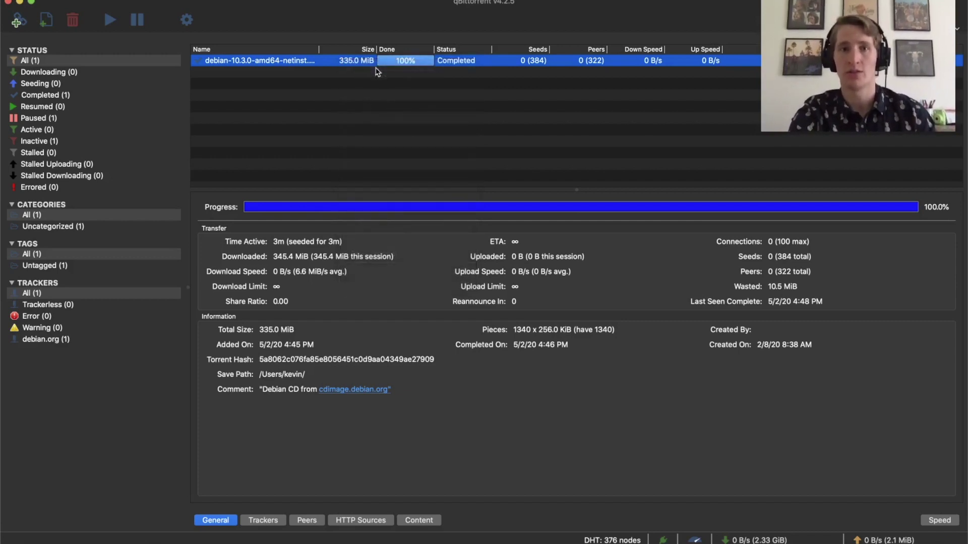
# Step: Delete the debian-10.3.0-amd64-netinst.iso torrent from the transfer list, including its files on the hard disk
pyautogui.rightClick(312, 62)
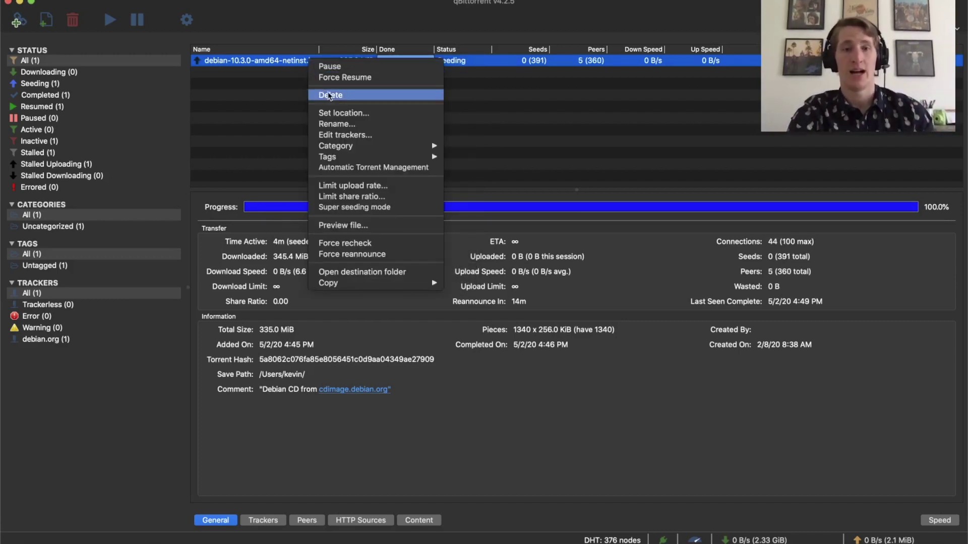
pyautogui.click(330, 96)
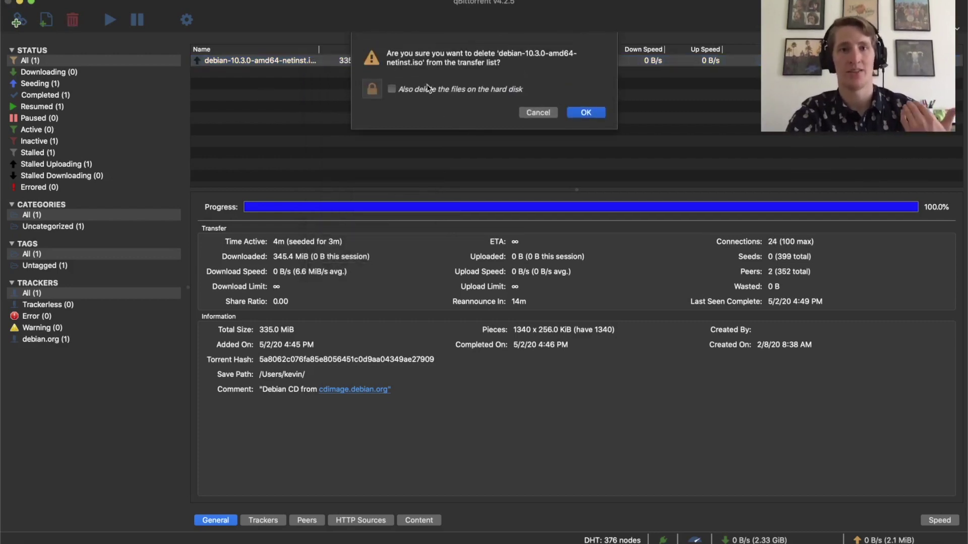
pyautogui.click(432, 92)
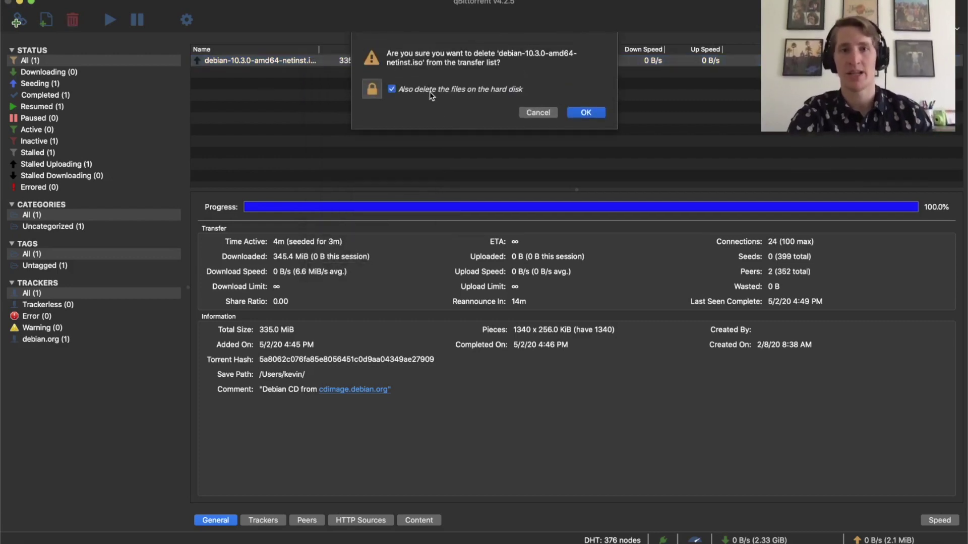
pyautogui.click(586, 113)
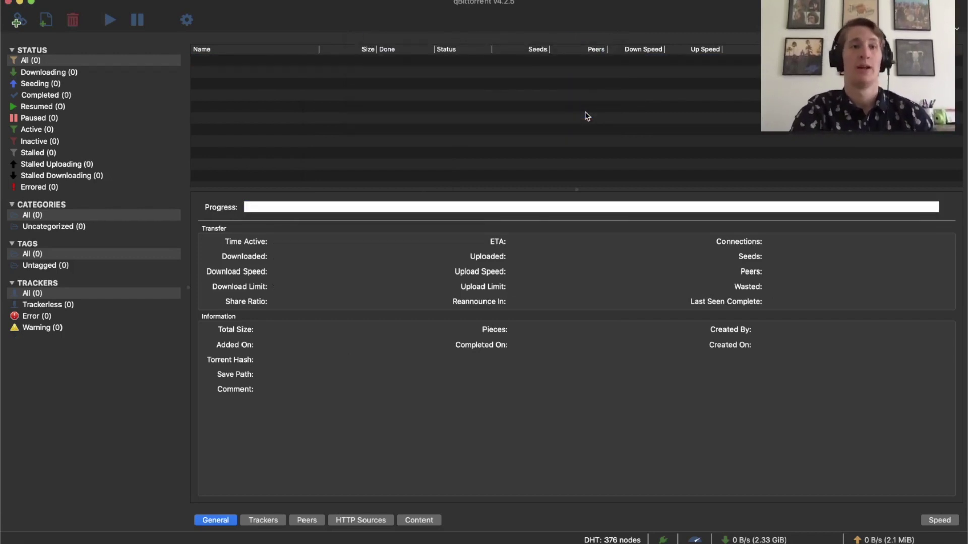